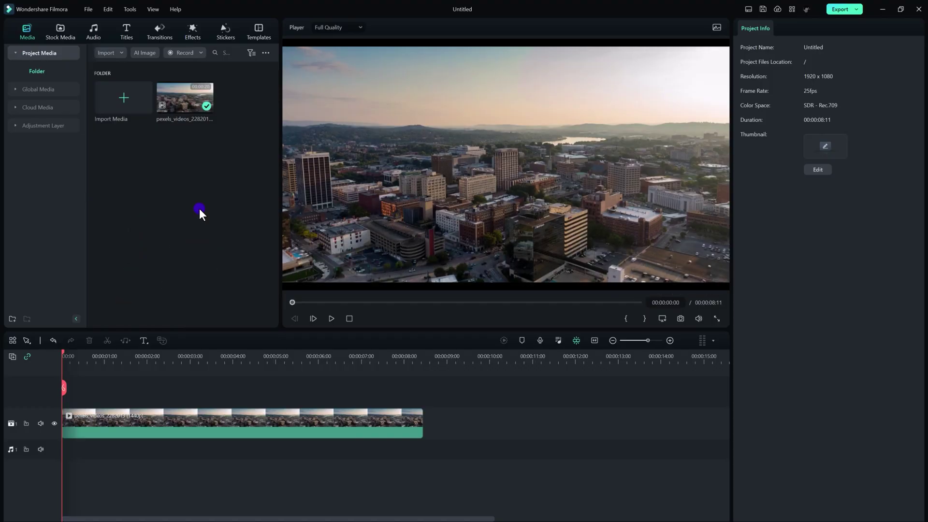
- Select the aerial city clip and set its Transform Position Y to -300
{"action": "left_click", "coordinate": [255, 431]}
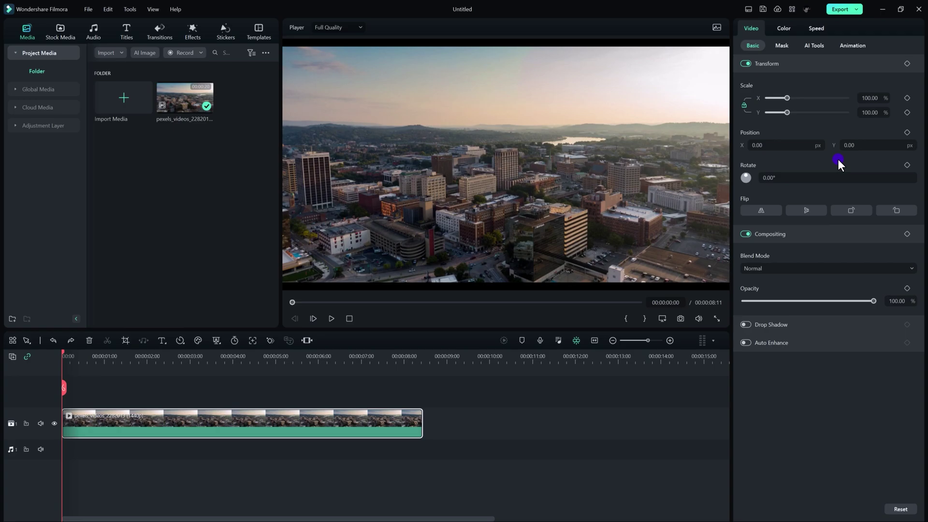
{"action": "left_click", "coordinate": [845, 145]}
{"action": "type", "text": "-1"}
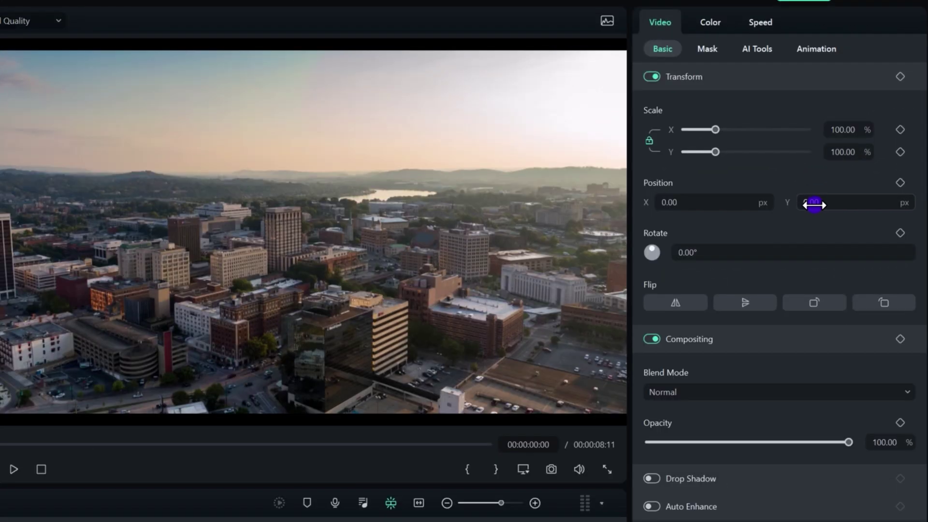
{"action": "scroll", "coordinate": [816, 203], "scroll_direction": "down", "scroll_amount": 15}
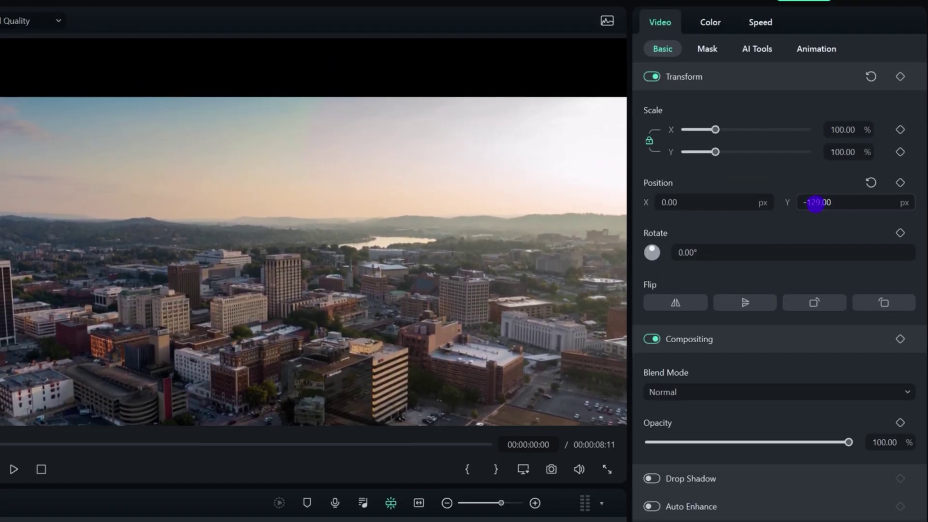
{"action": "scroll", "coordinate": [816, 203], "scroll_direction": "down", "scroll_amount": 15}
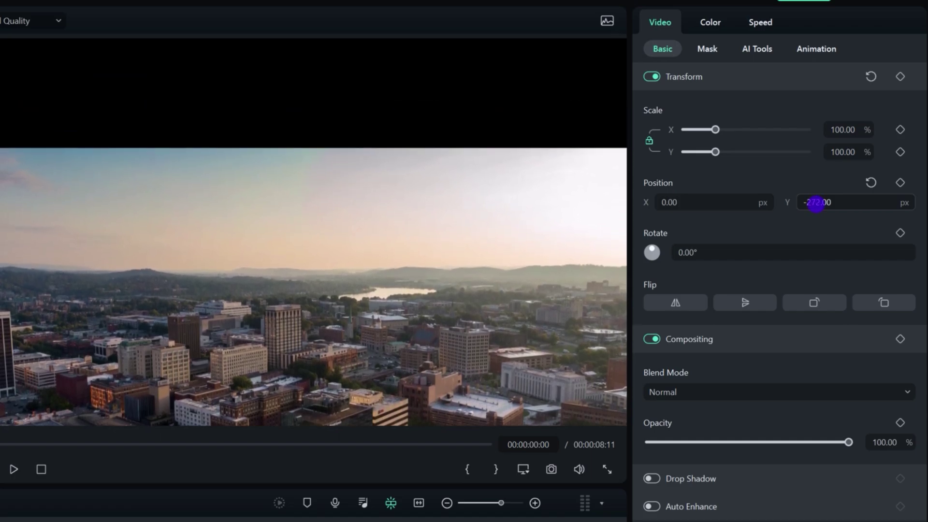
{"action": "scroll", "coordinate": [816, 203], "scroll_direction": "down", "scroll_amount": 1}
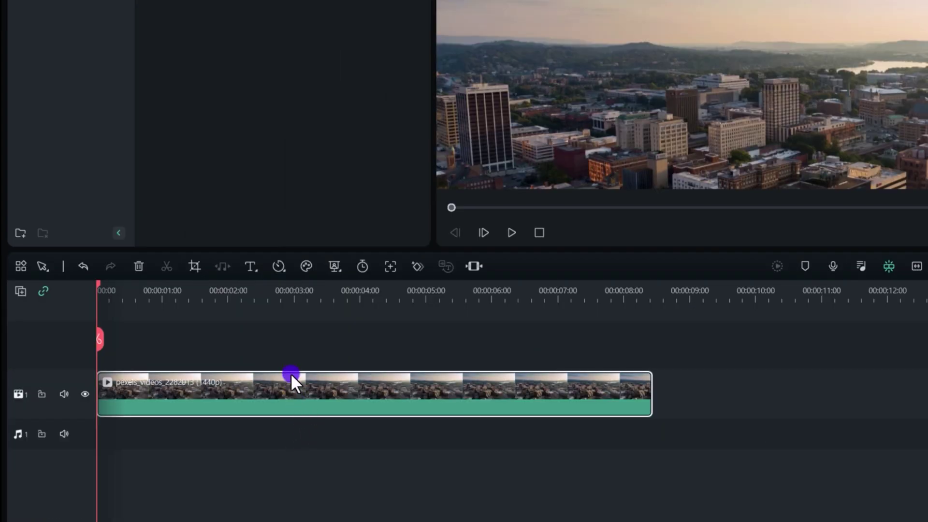
- Duplicate the city clip onto track 2 and set the copy's Position Y to 300
{"action": "left_click_drag", "start_coordinate": [291, 373], "coordinate": [305, 360]}
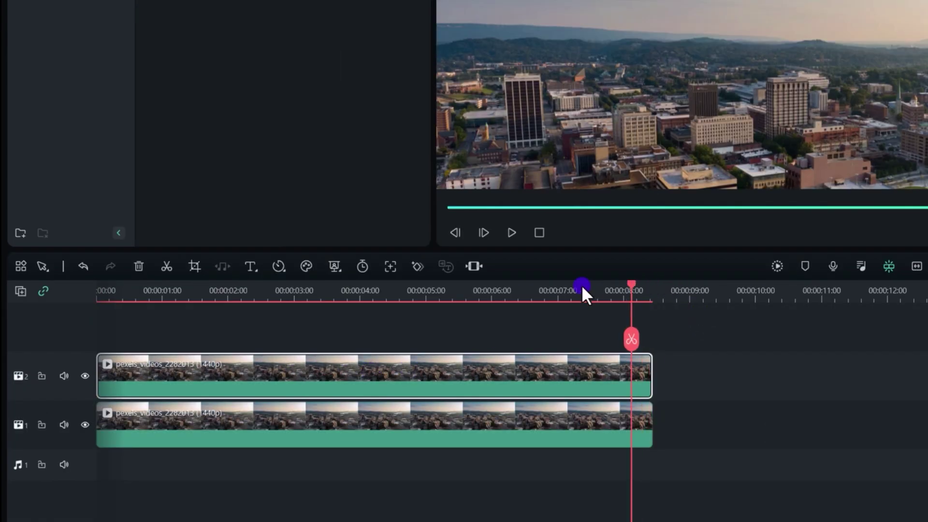
{"action": "left_click_drag", "start_coordinate": [558, 296], "coordinate": [248, 295]}
{"action": "left_click", "coordinate": [927, 0]}
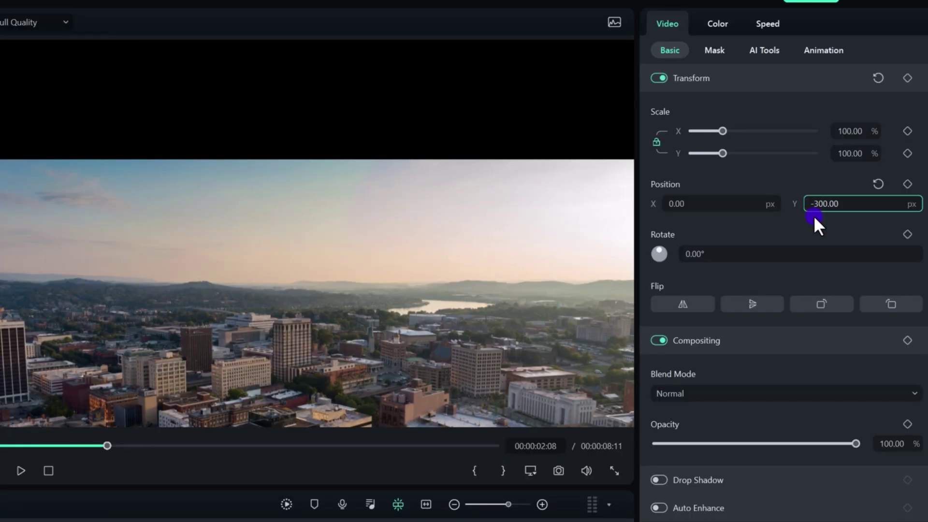
{"action": "key", "text": "BackSpace"}
{"action": "key", "text": "Return"}
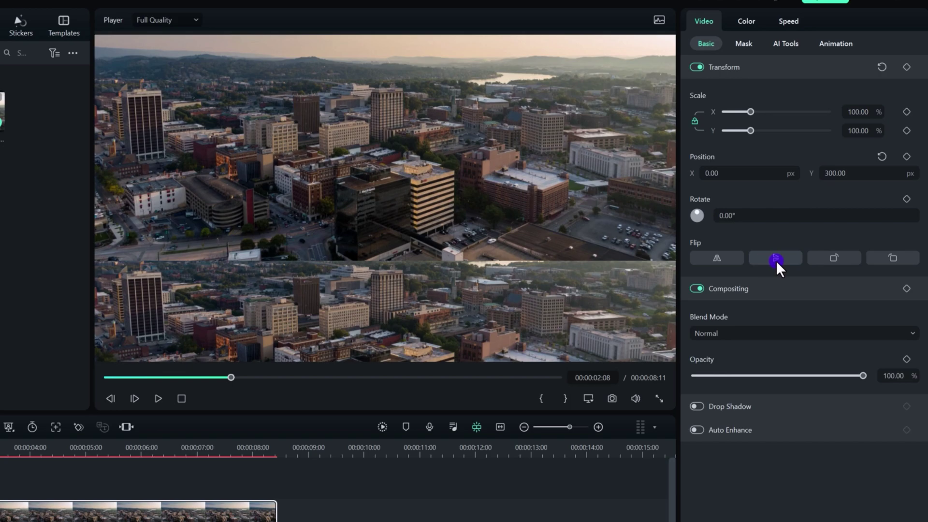
- Flip the top copy vertically and horizontally to mirror the city
{"action": "left_click", "coordinate": [775, 260]}
{"action": "left_click", "coordinate": [718, 260]}
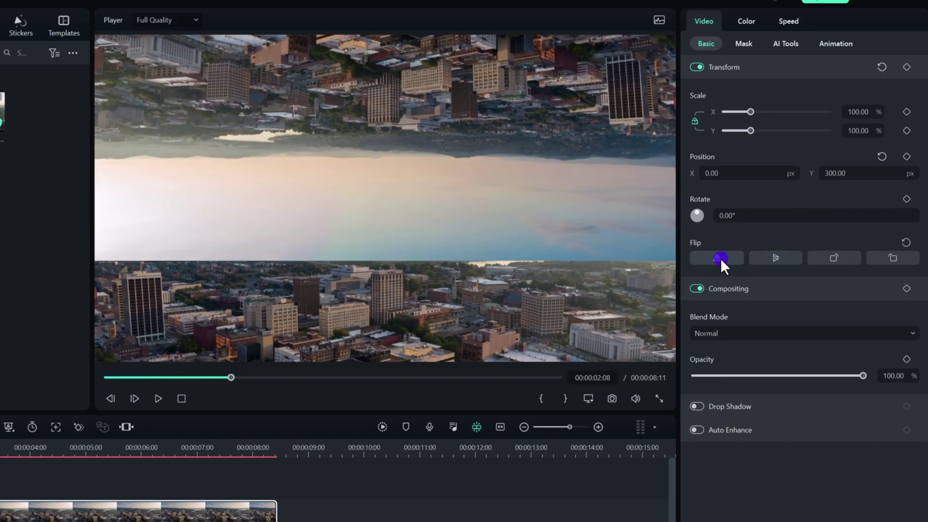
{"action": "mouse_move", "coordinate": [231, 377]}
{"action": "left_mouse_down"}
{"action": "mouse_move", "coordinate": [144, 377]}
{"action": "mouse_move", "coordinate": [223, 377]}
{"action": "left_mouse_up"}
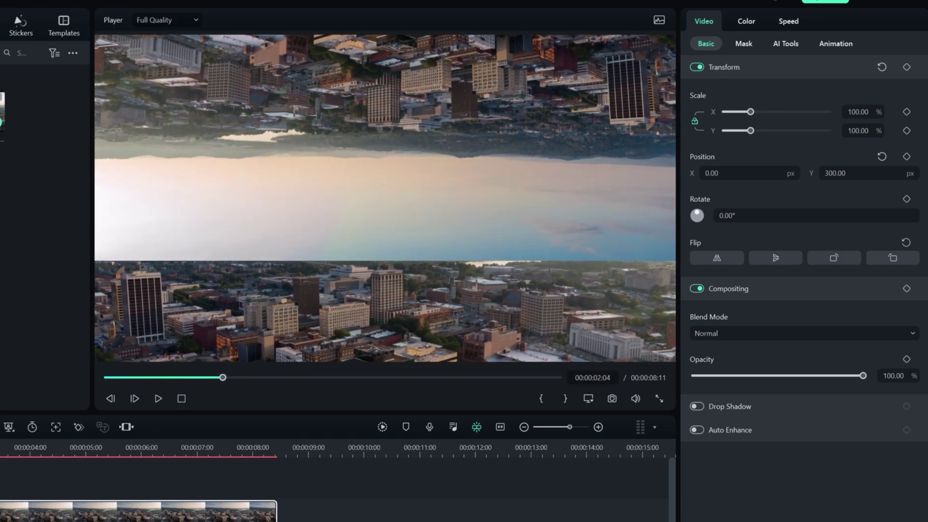
- Apply a Linear mask to the top copy and rotate it to 270°
{"action": "left_click", "coordinate": [744, 44]}
{"action": "left_click", "coordinate": [705, 112]}
{"action": "left_click", "coordinate": [546, 192]}
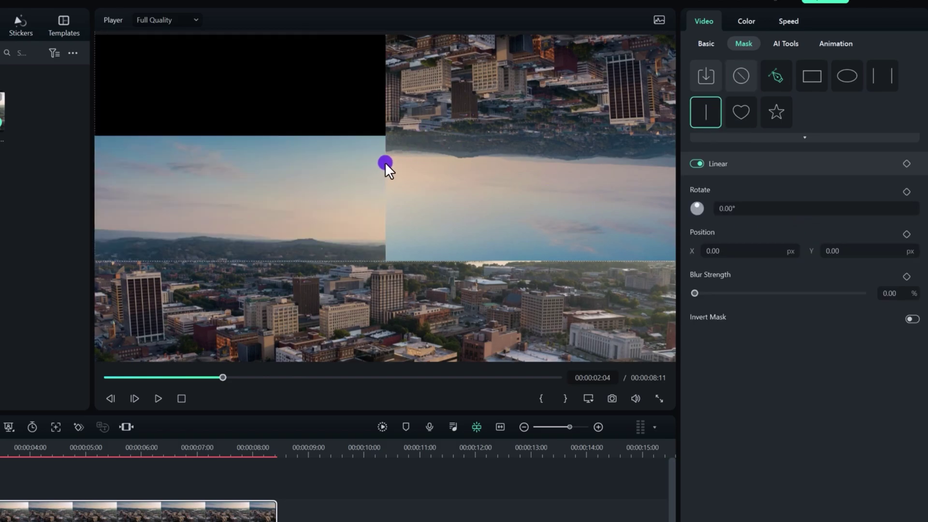
{"action": "left_click_drag", "start_coordinate": [741, 208], "coordinate": [681, 219]}
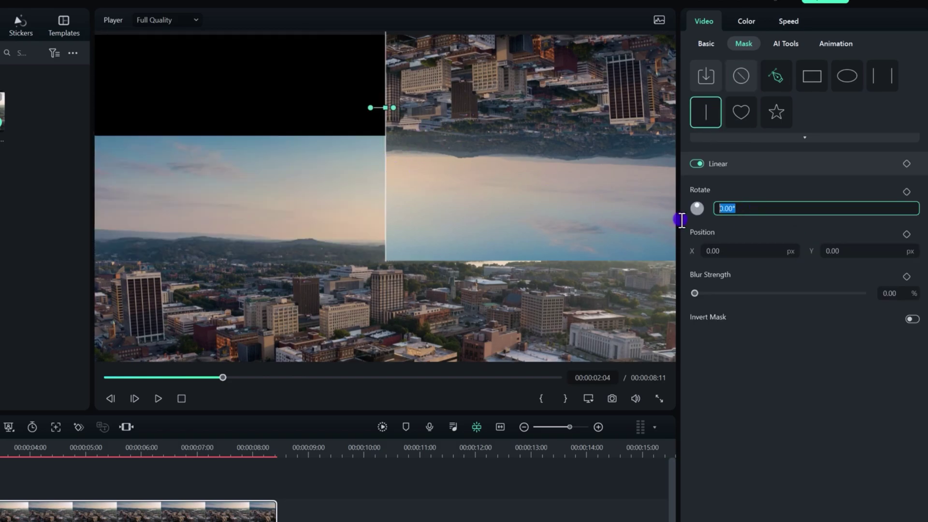
{"action": "type", "text": "270"}
{"action": "key", "text": "Return"}
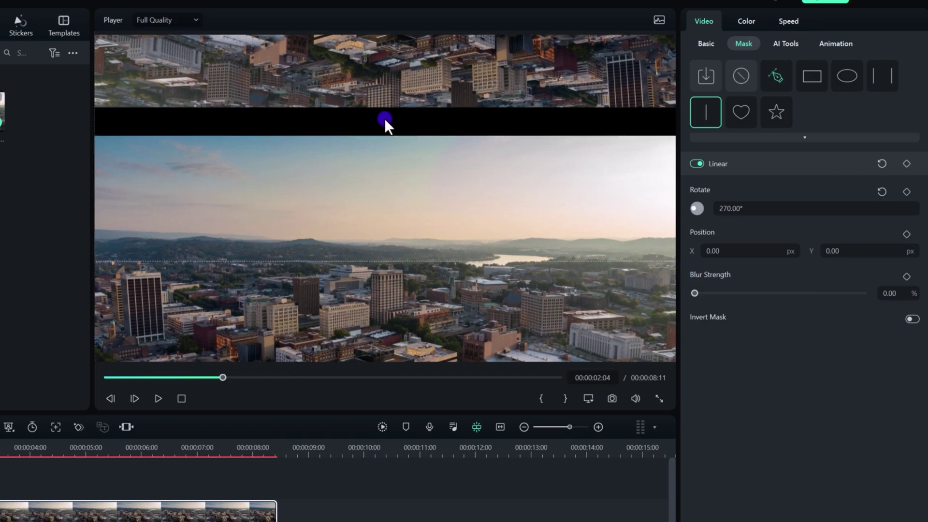
- Move the mask to Position Y -300.88 and blur its edge to 22.73%
{"action": "left_click", "coordinate": [385, 116]}
{"action": "left_click_drag", "start_coordinate": [385, 107], "coordinate": [467, 192]}
{"action": "left_click", "coordinate": [834, 252]}
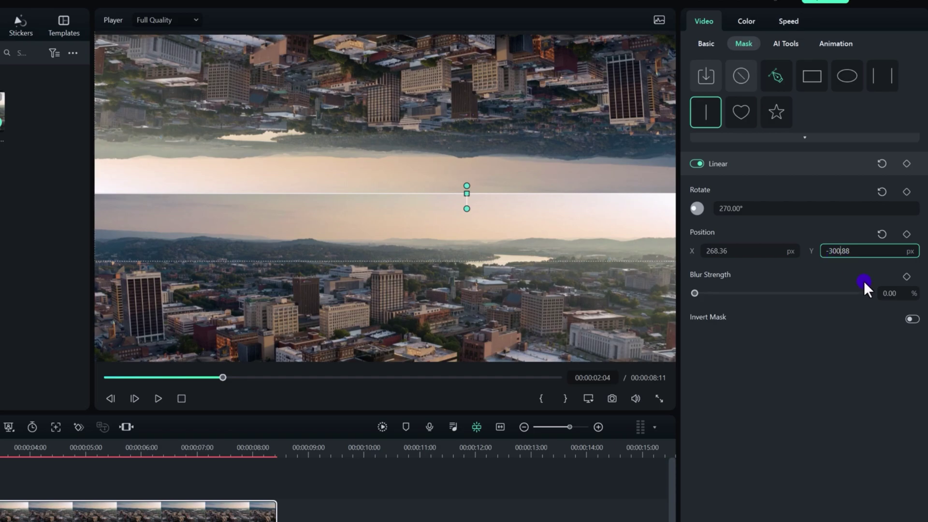
{"action": "type", "text": "0"}
{"action": "key", "text": "Return"}
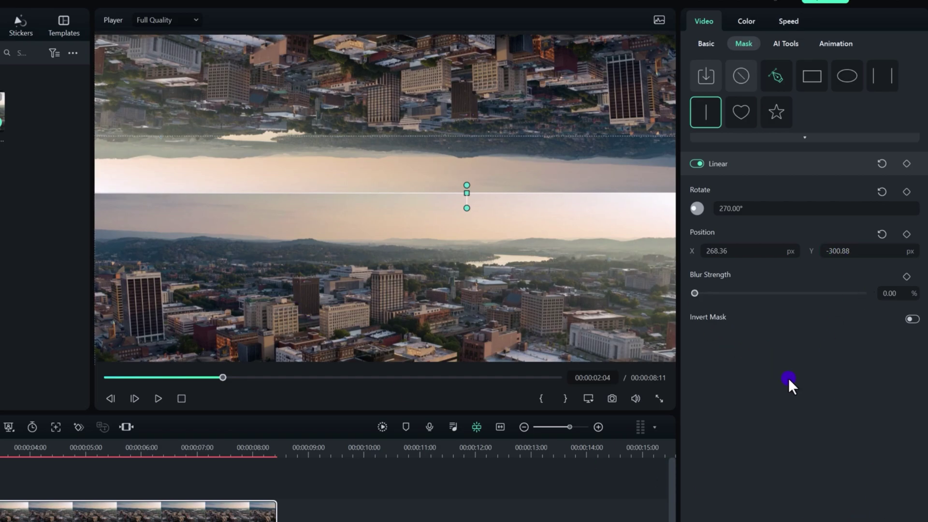
{"action": "left_click_drag", "start_coordinate": [695, 294], "coordinate": [710, 294]}
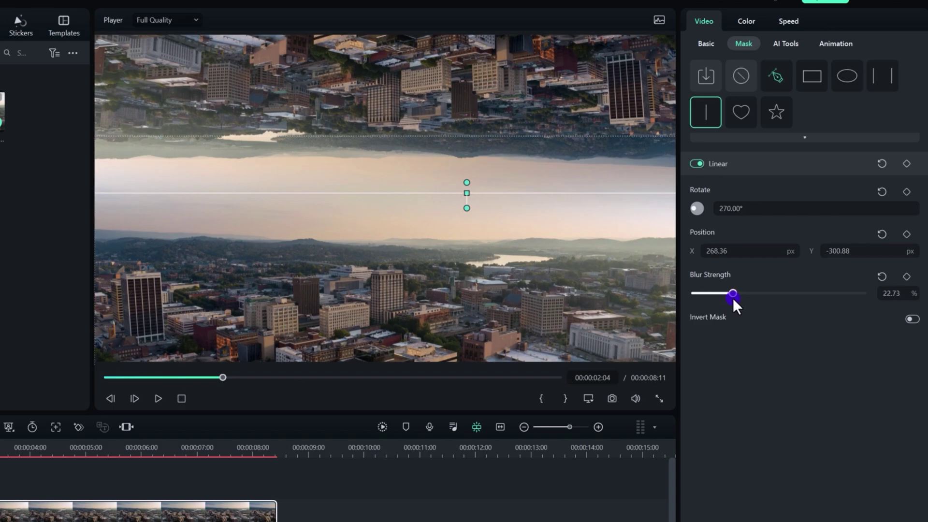
{"action": "left_click", "coordinate": [514, 284]}
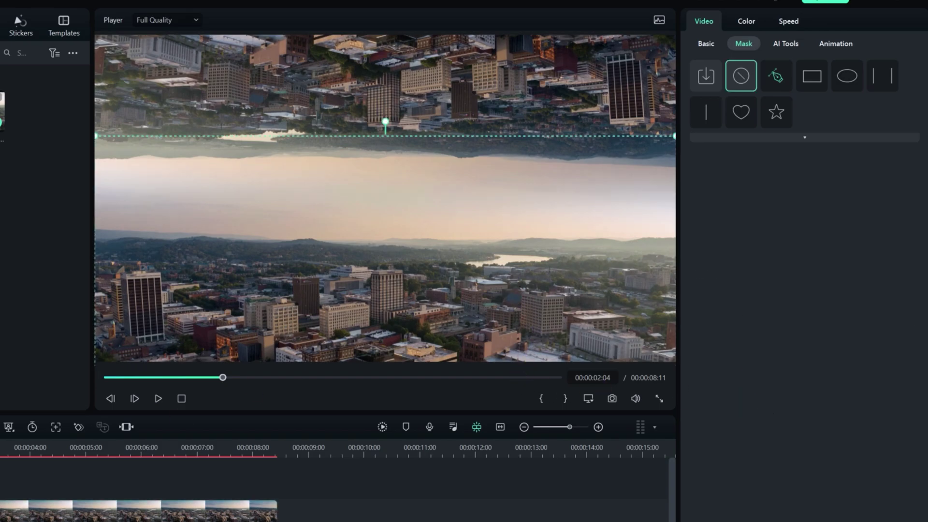
{"action": "left_click", "coordinate": [2, 493]}
{"action": "left_click", "coordinate": [135, 377]}
{"action": "key", "text": "space"}
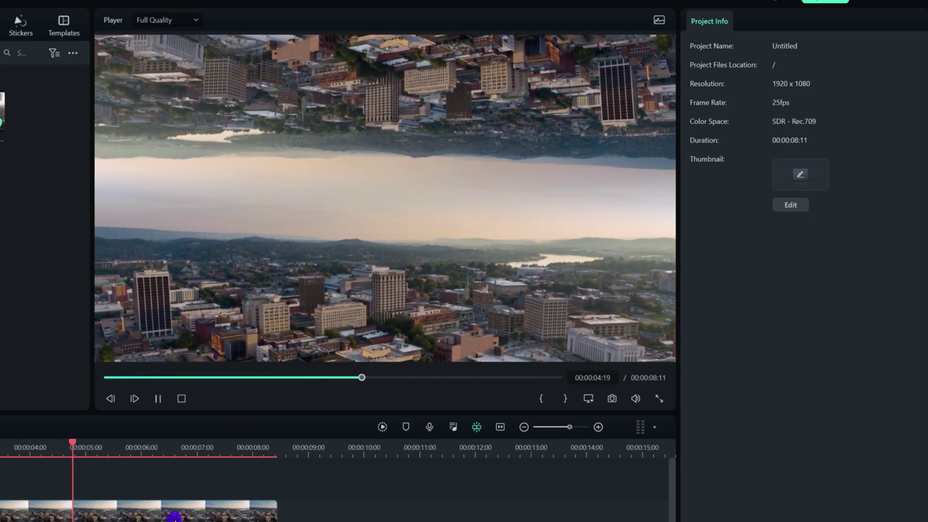
{"action": "key", "text": "space"}
{"action": "left_click", "coordinate": [543, 283]}
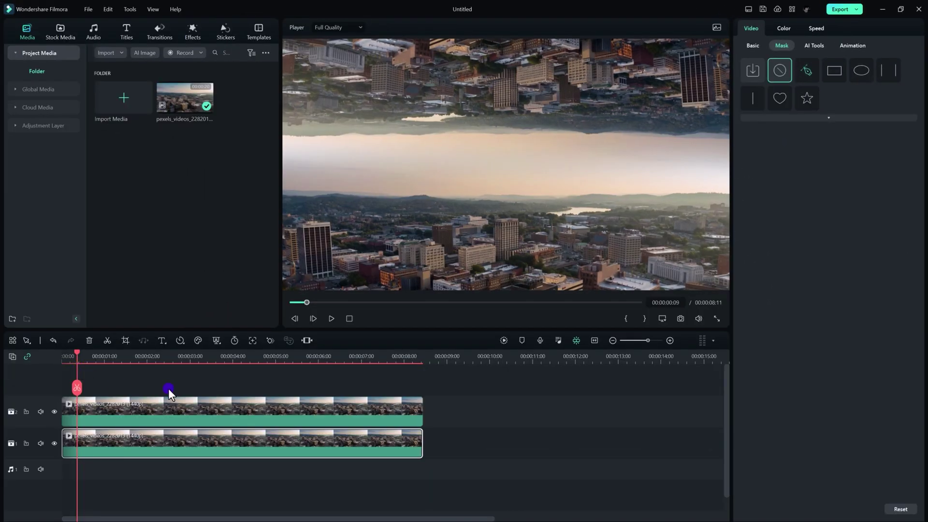
- Select both clips and set export settings to Higher quality with a chosen bit rate and frame rate
{"action": "left_click", "coordinate": [175, 383]}
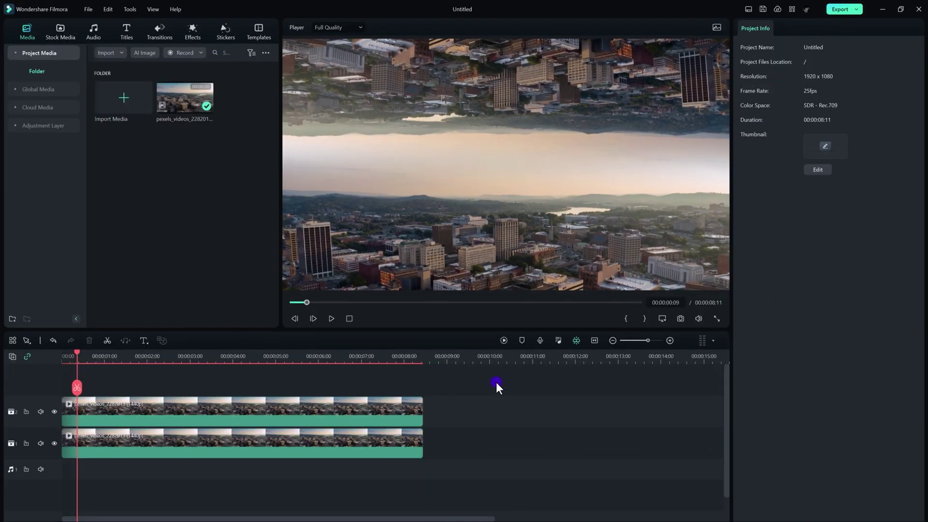
{"action": "key", "text": "ctrl+a"}
{"action": "left_click", "coordinate": [848, 10]}
{"action": "left_click", "coordinate": [583, 211]}
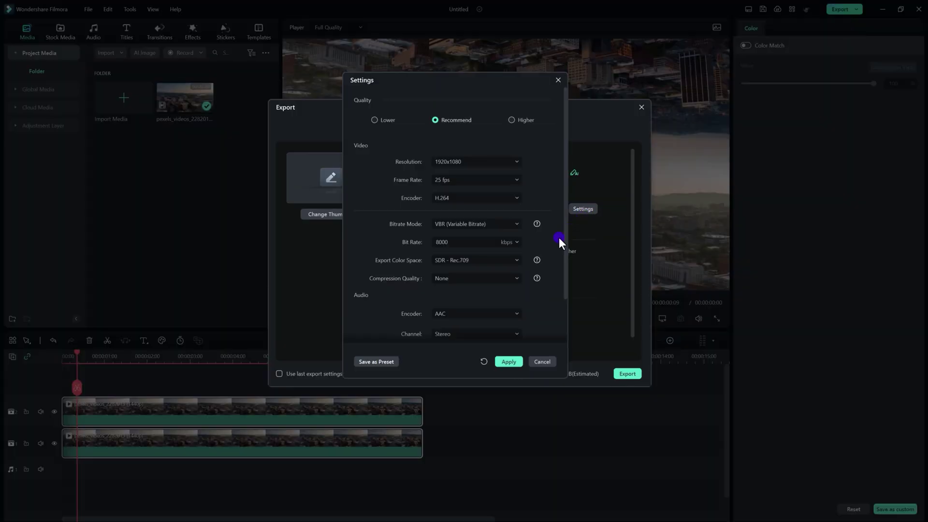
{"action": "left_click", "coordinate": [497, 240]}
{"action": "left_click", "coordinate": [466, 380]}
{"action": "left_click", "coordinate": [460, 180]}
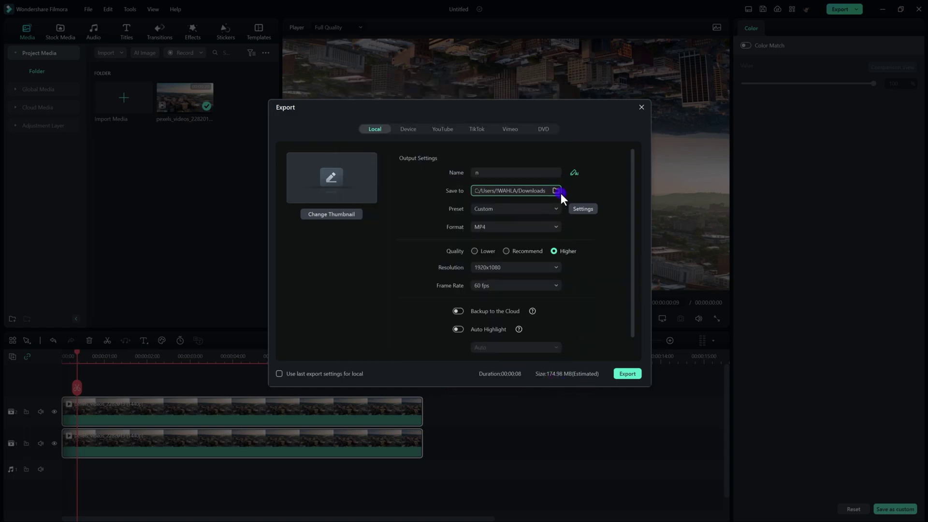
{"action": "left_click", "coordinate": [627, 374]}
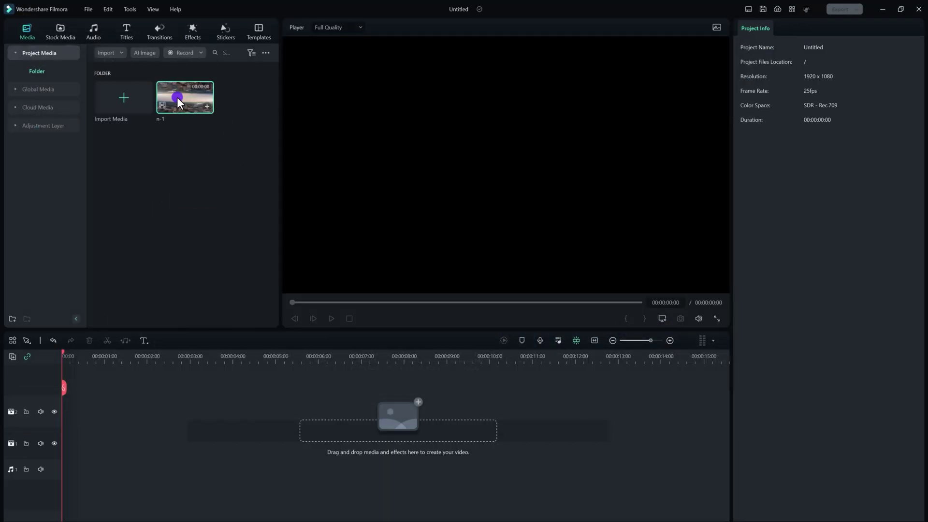
- Place the exported n-1 mirrored video on the timeline as a single clip
{"action": "left_click_drag", "start_coordinate": [178, 95], "coordinate": [54, 436]}
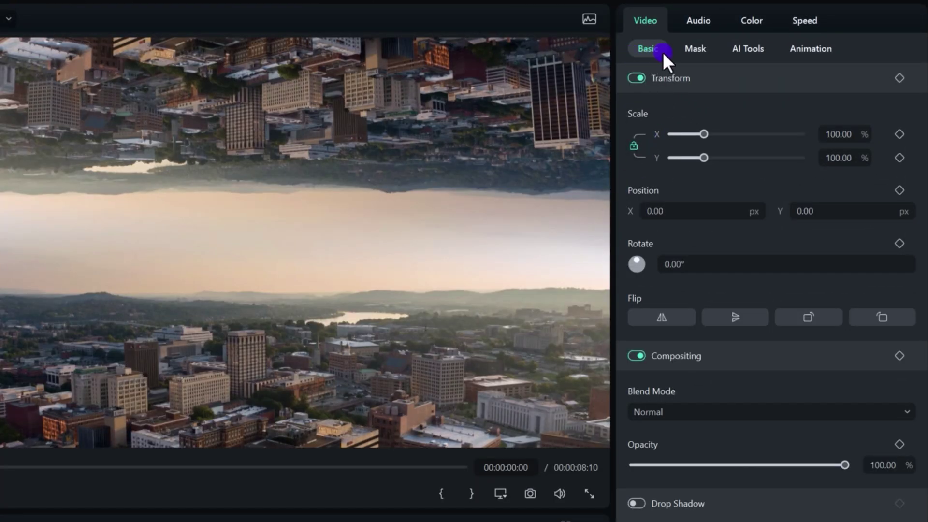
- Add a start transform keyframe with Scale 200% and Rotate 30°
{"action": "left_click", "coordinate": [899, 79]}
{"action": "left_click", "coordinate": [832, 137]}
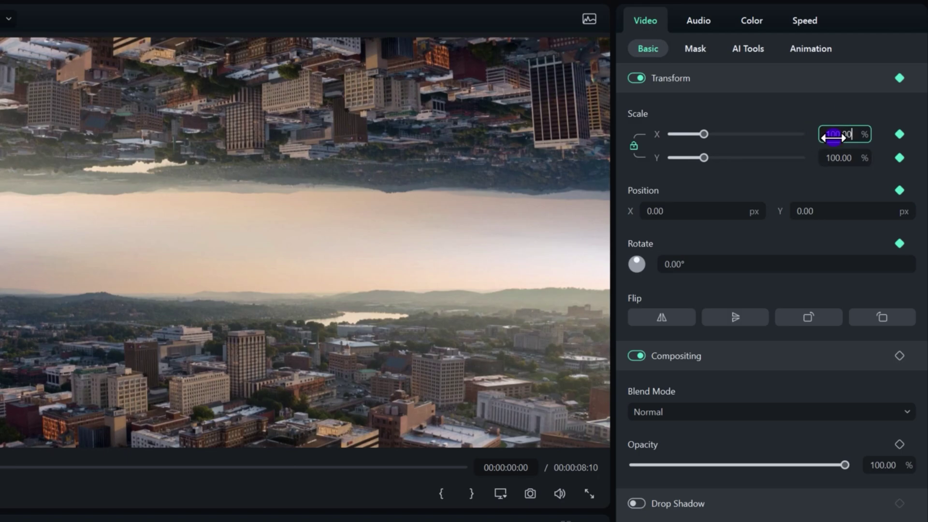
{"action": "type", "text": "200"}
{"action": "key", "text": "Return"}
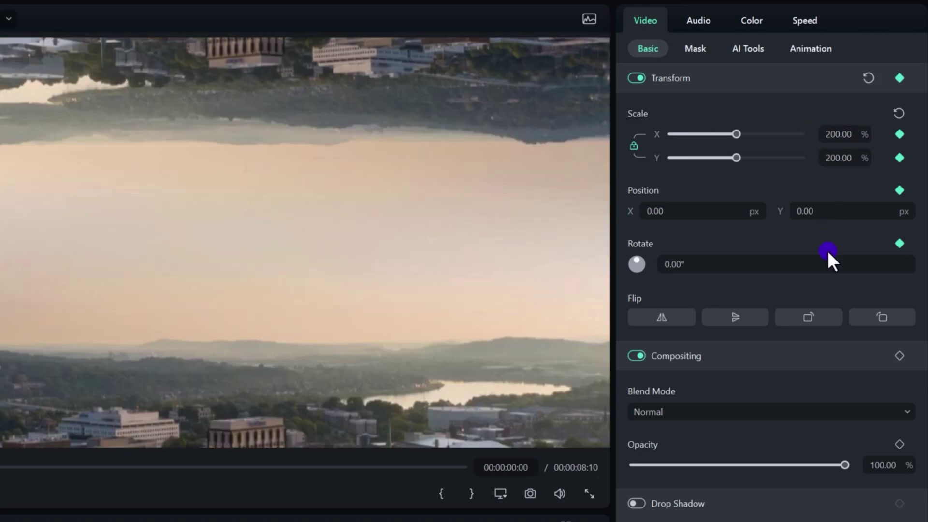
{"action": "left_click", "coordinate": [676, 269]}
{"action": "left_click_drag", "start_coordinate": [676, 268], "coordinate": [630, 267]}
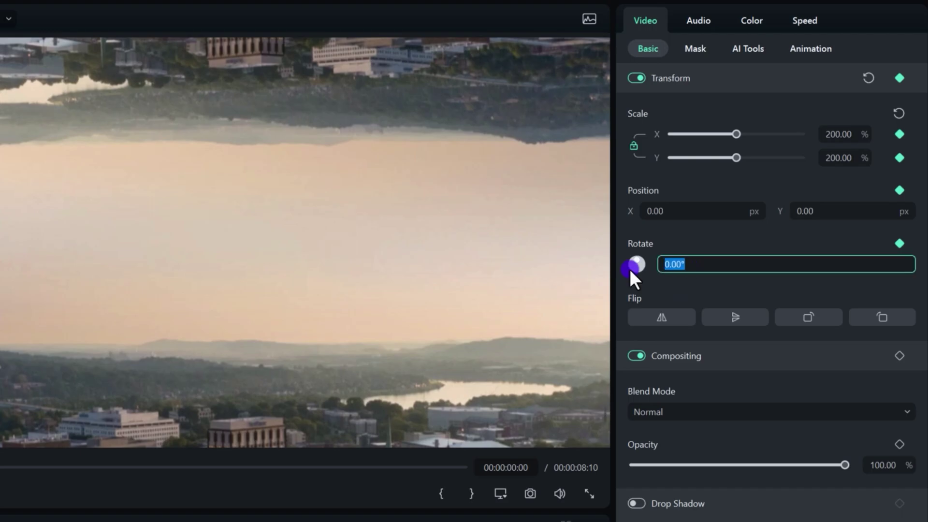
{"action": "type", "text": "30"}
{"action": "key", "text": "Return"}
- Reset scale and rotation at the clip's end, then play back the animation
{"action": "left_click_drag", "start_coordinate": [62, 265], "coordinate": [780, 276]}
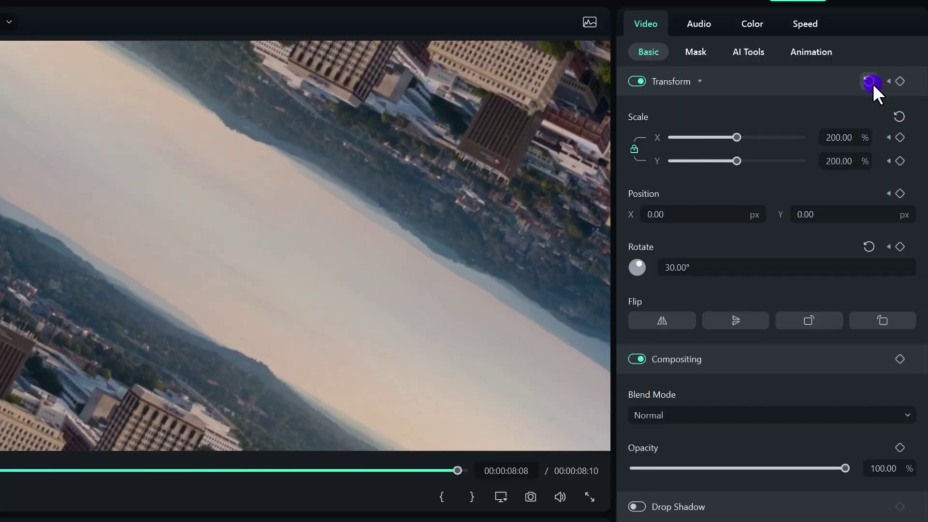
{"action": "left_click", "coordinate": [869, 82]}
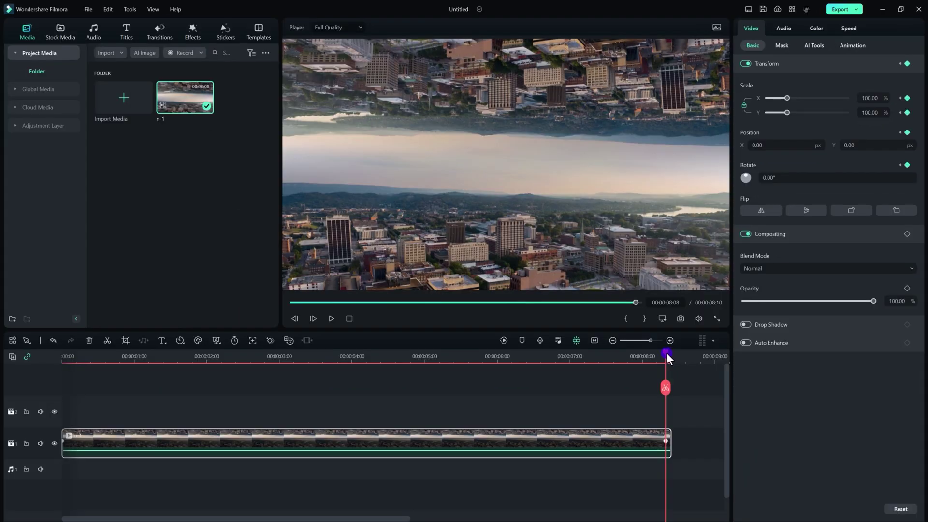
{"action": "left_click_drag", "start_coordinate": [666, 353], "coordinate": [1, 403]}
{"action": "key", "text": "space"}
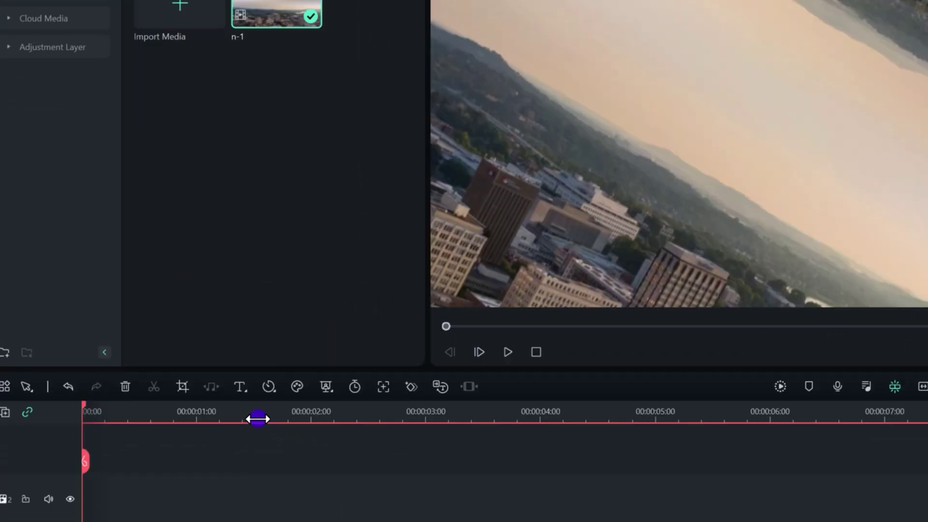
- Add a Quick 3D Text title spanning the background and change its text to TRAVEL
{"action": "left_click", "coordinate": [162, 340]}
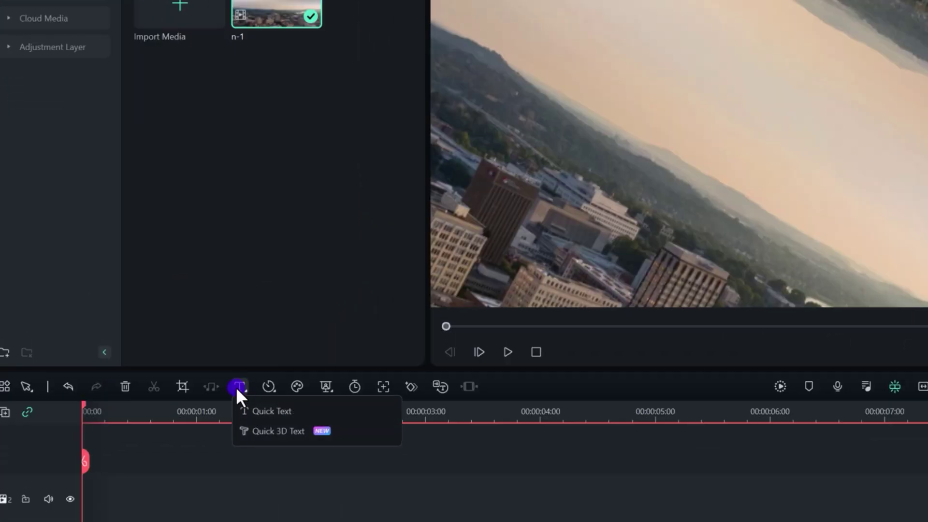
{"action": "left_click", "coordinate": [297, 431]}
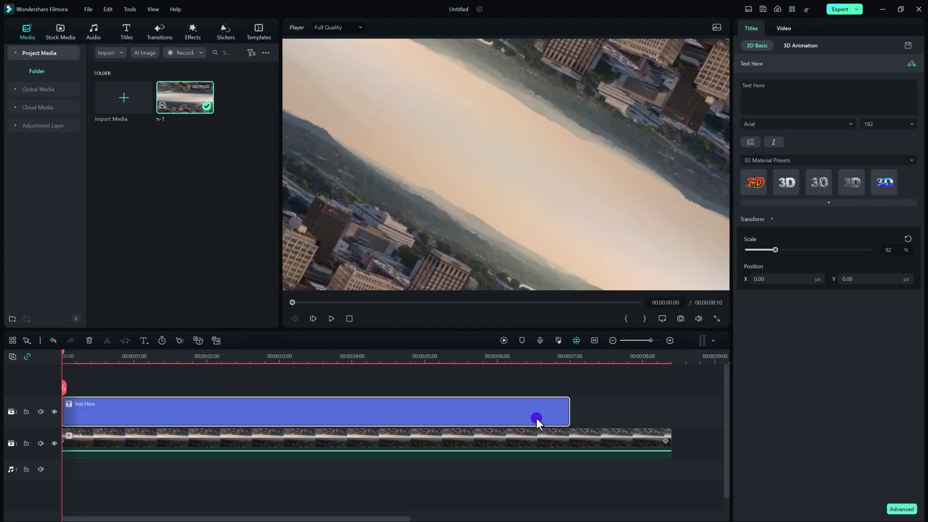
{"action": "left_click_drag", "start_coordinate": [571, 410], "coordinate": [667, 417]}
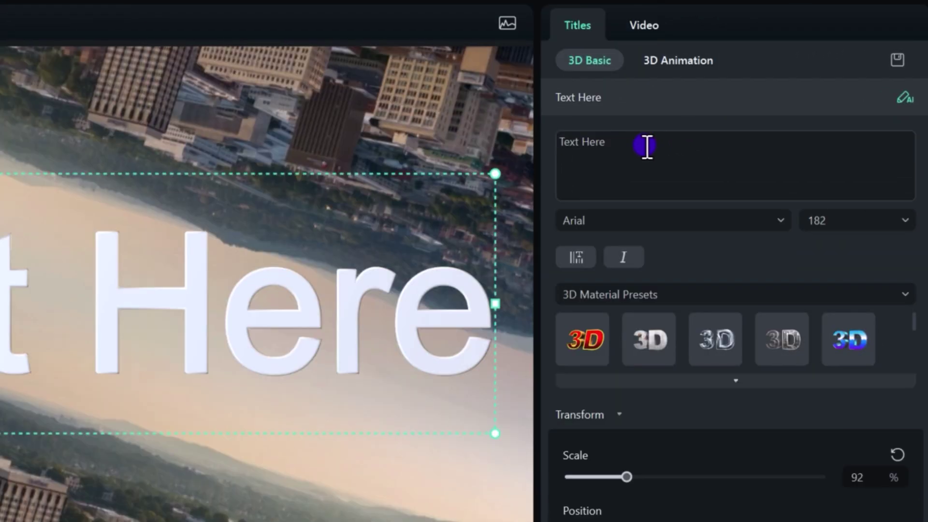
{"action": "triple_click", "coordinate": [785, 88]}
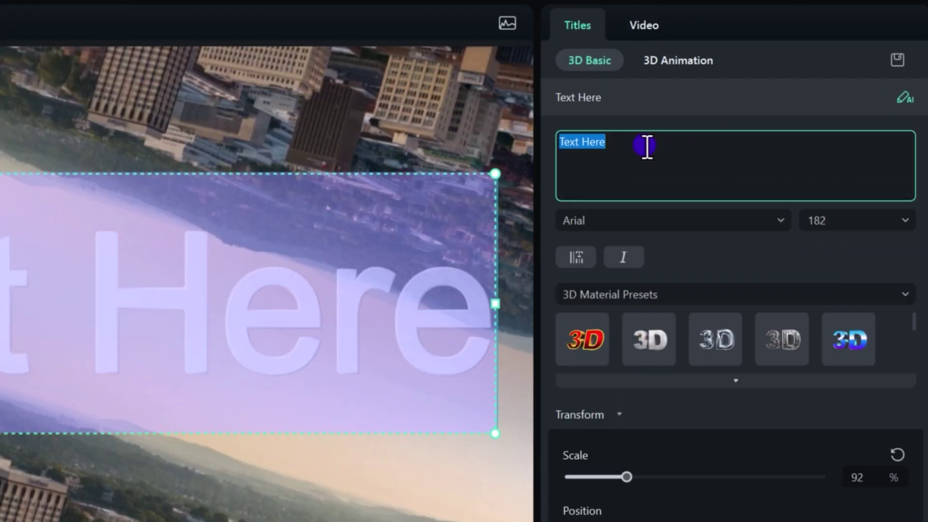
{"action": "type", "text": "TRAVEL"}
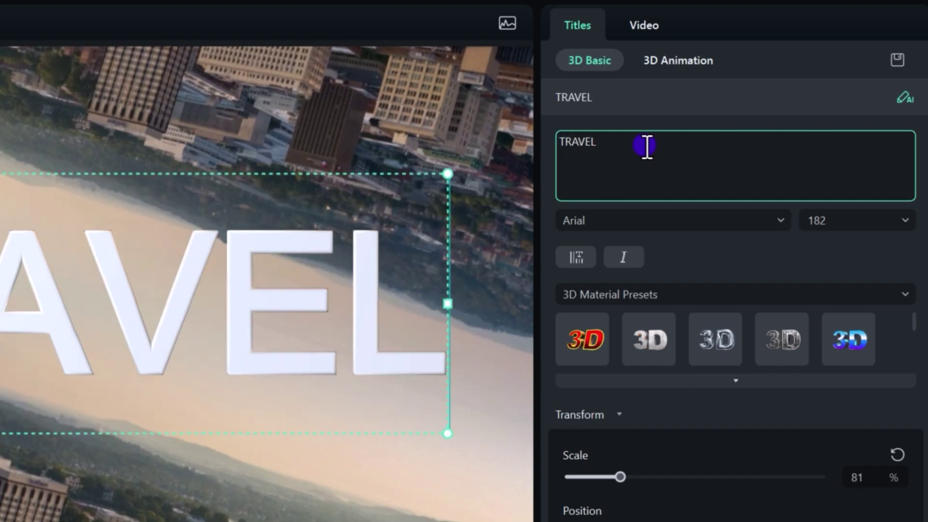
- Set the TRAVEL title font to Montserrat Bold at size 150
{"action": "left_click", "coordinate": [615, 222]}
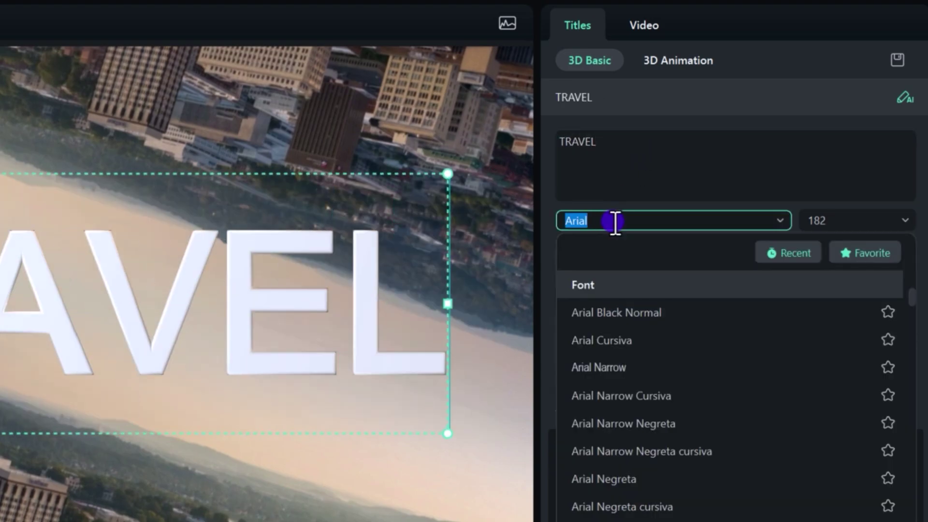
{"action": "type", "text": "mon"}
{"action": "scroll", "coordinate": [601, 257], "scroll_direction": "up", "scroll_amount": 2}
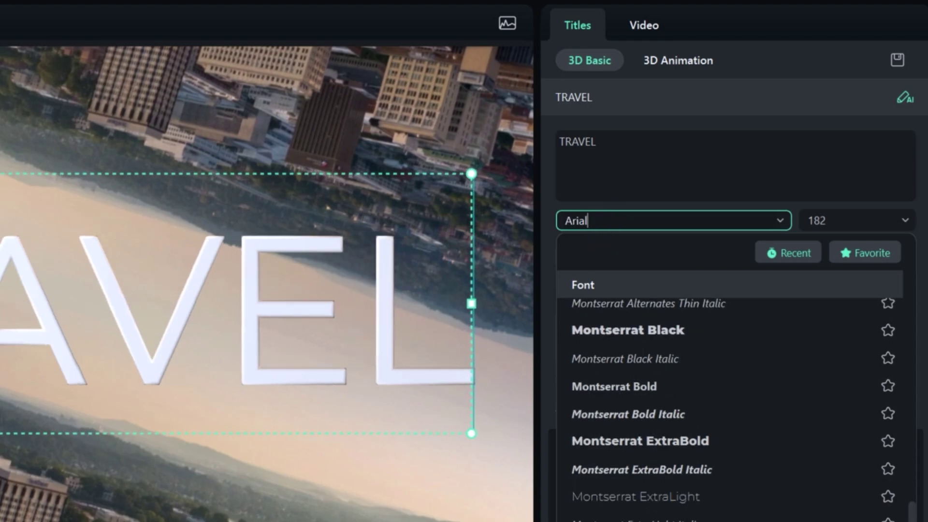
{"action": "left_click", "coordinate": [645, 387]}
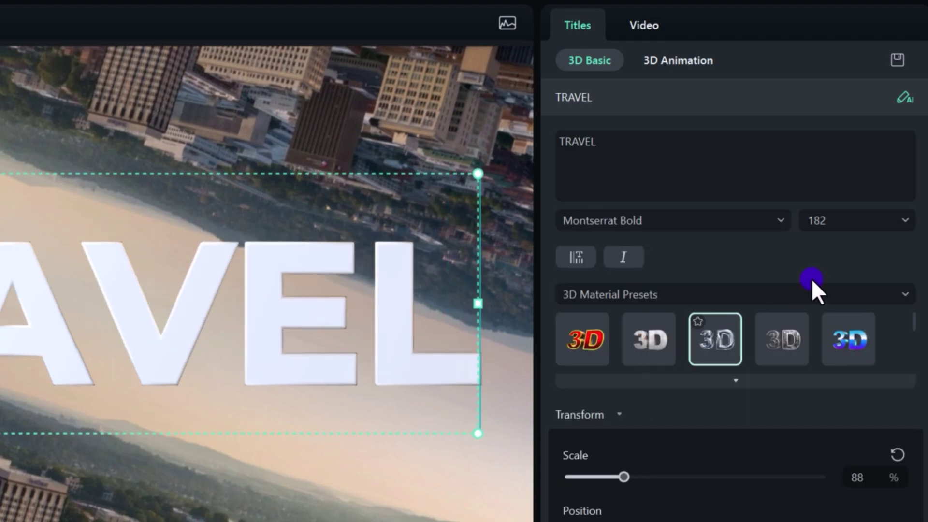
{"action": "left_click", "coordinate": [838, 221]}
{"action": "type", "text": "150"}
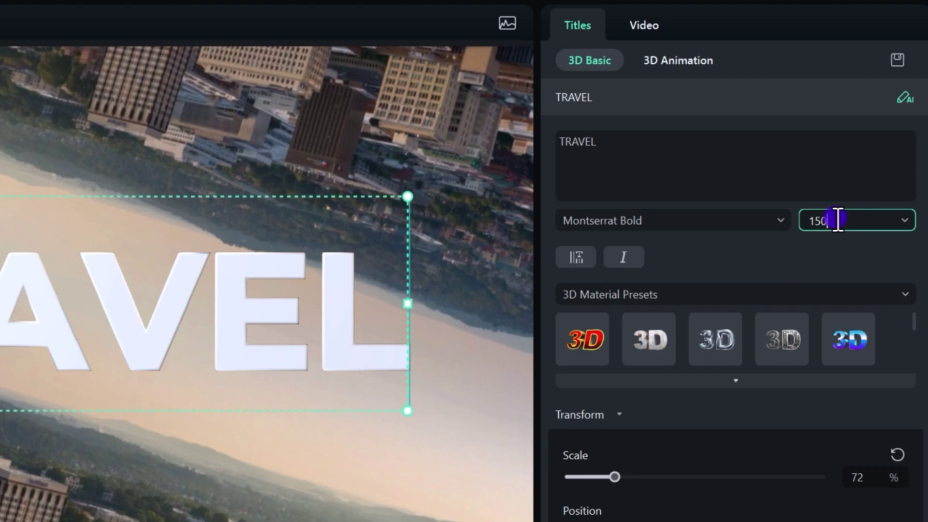
{"action": "key", "text": "Return"}
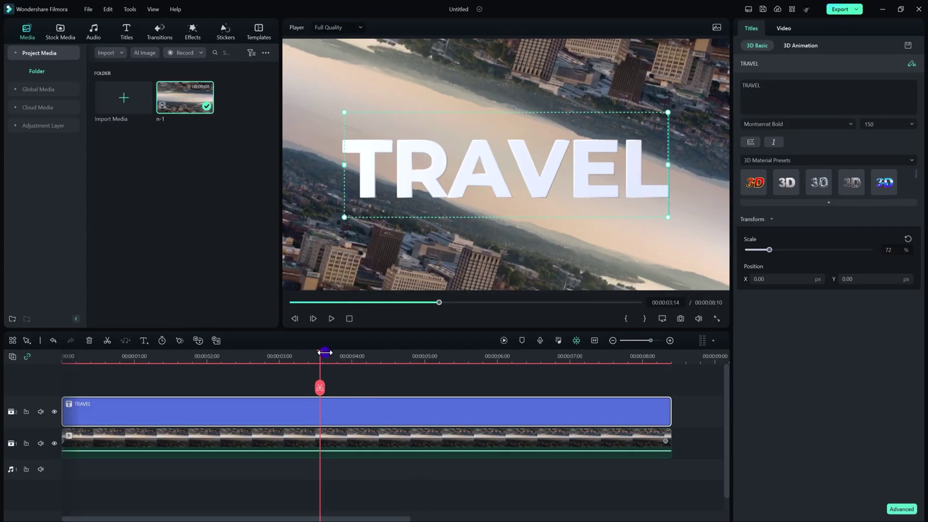
{"action": "left_click_drag", "start_coordinate": [325, 352], "coordinate": [259, 360]}
- Open the TRAVEL title in a maximized Advanced editor and preview its animation options
{"action": "left_click", "coordinate": [901, 510]}
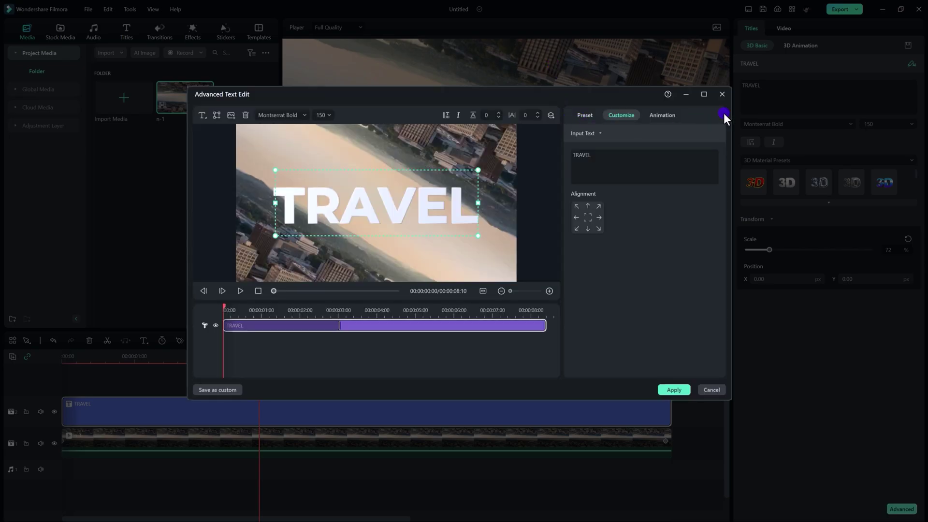
{"action": "left_click", "coordinate": [704, 97]}
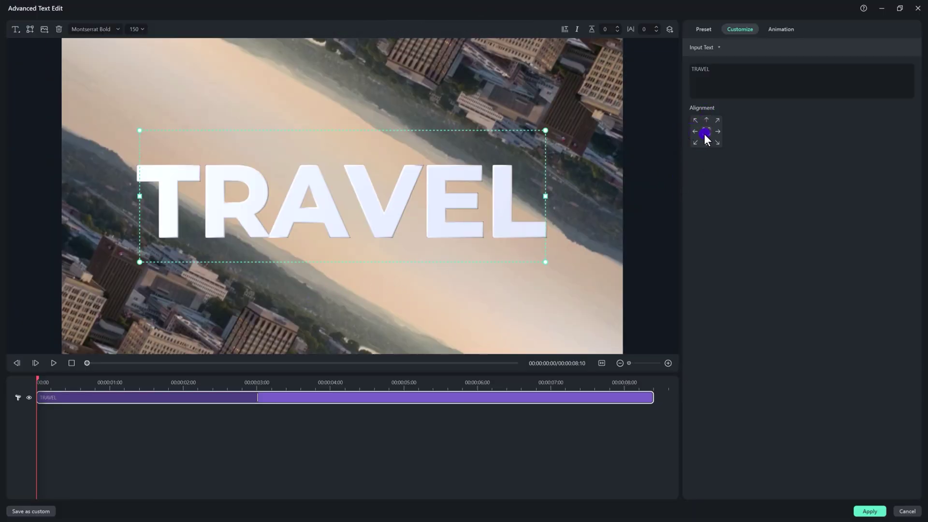
{"action": "left_click", "coordinate": [727, 41]}
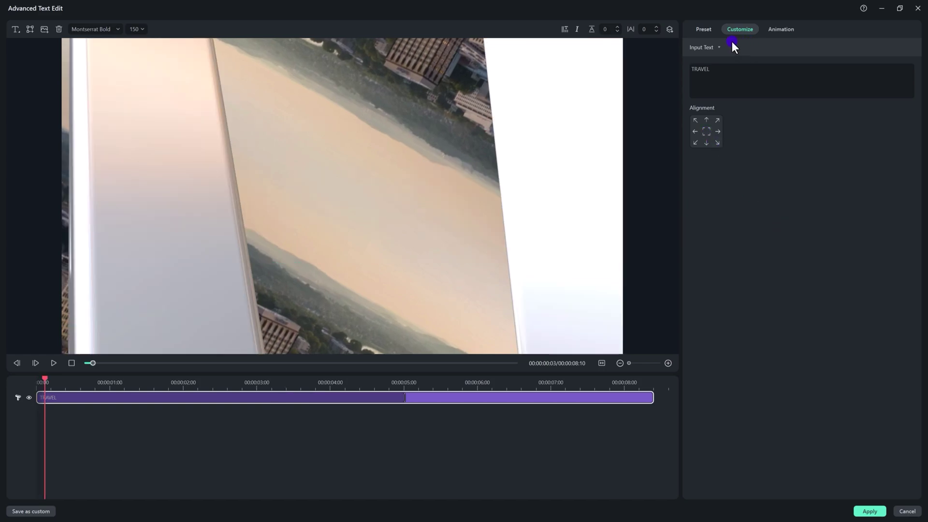
{"action": "left_click", "coordinate": [780, 30]}
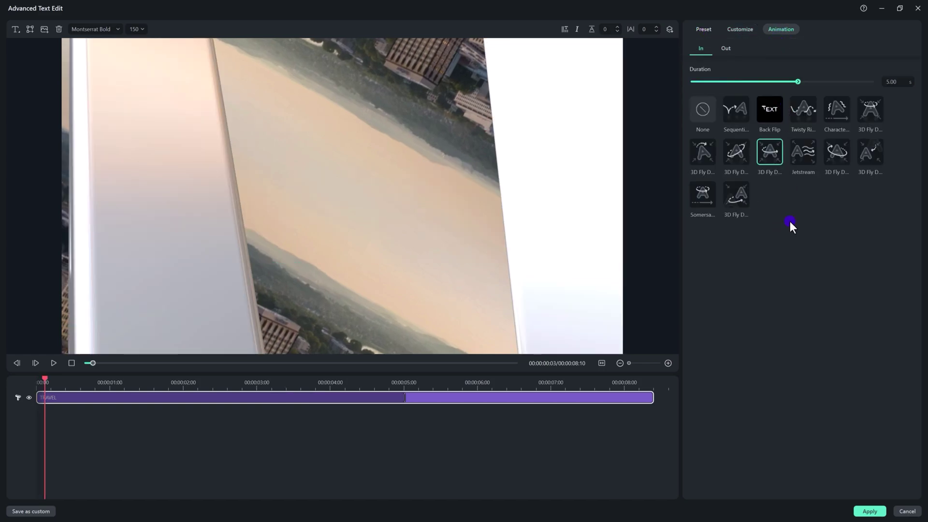
{"action": "left_click_drag", "start_coordinate": [46, 378], "coordinate": [81, 385]}
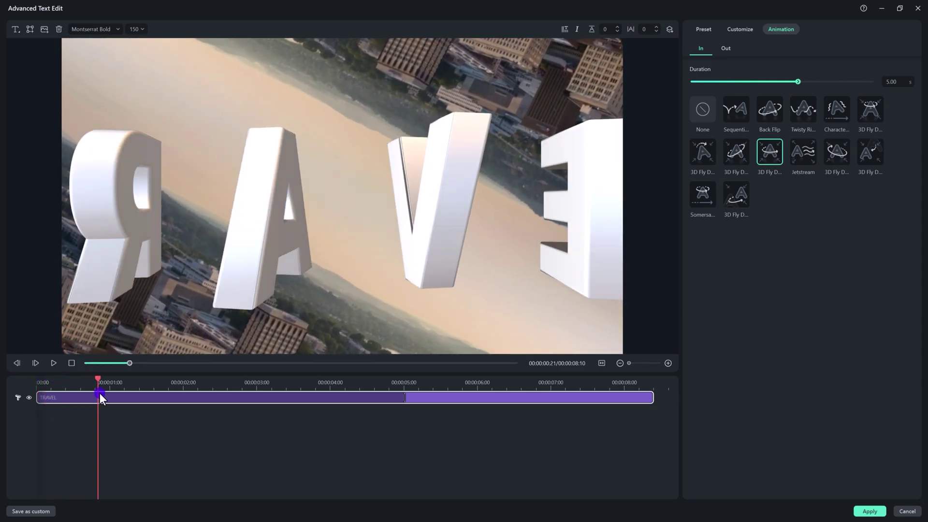
{"action": "left_click_drag", "start_coordinate": [101, 393], "coordinate": [107, 418]}
- Give the title the 3D Fly Down entrance animation and review the 3D presets
{"action": "left_click", "coordinate": [807, 163]}
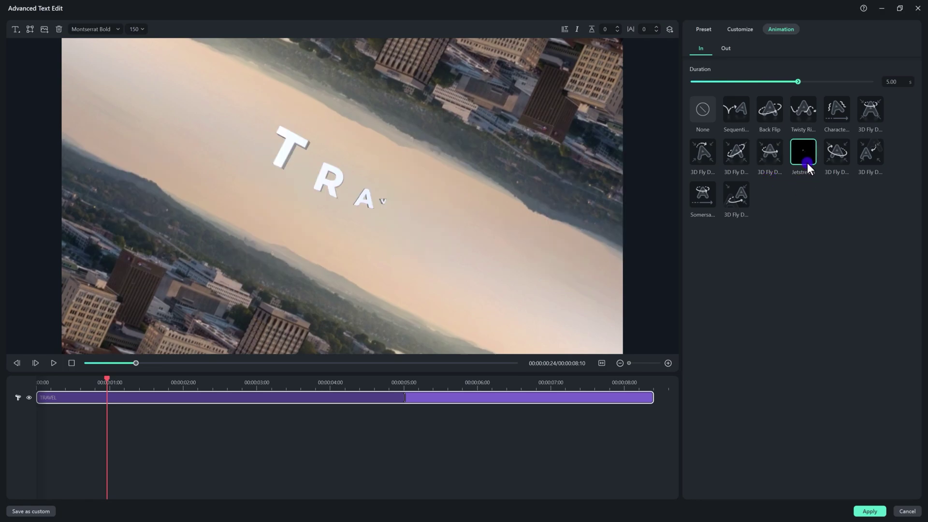
{"action": "left_click", "coordinate": [838, 156]}
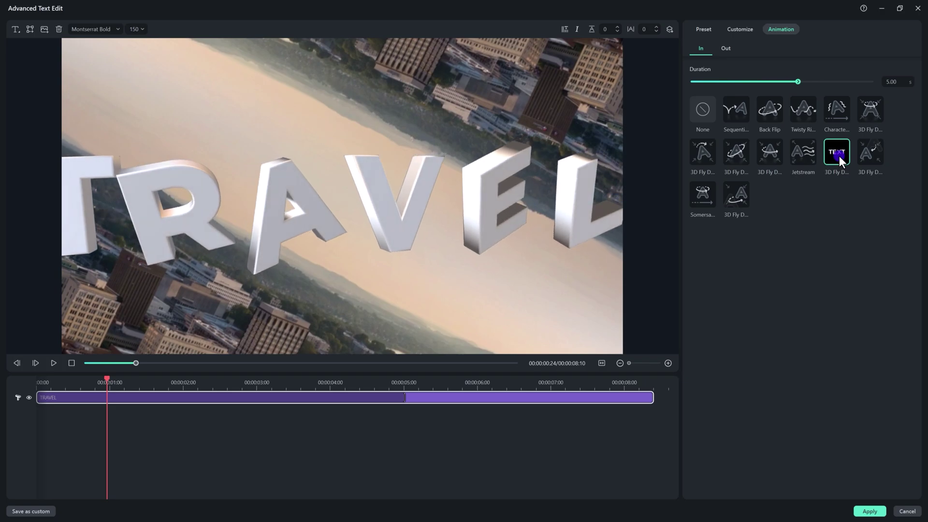
{"action": "left_click", "coordinate": [709, 82]}
{"action": "left_click", "coordinate": [718, 48]}
{"action": "left_click", "coordinate": [701, 49]}
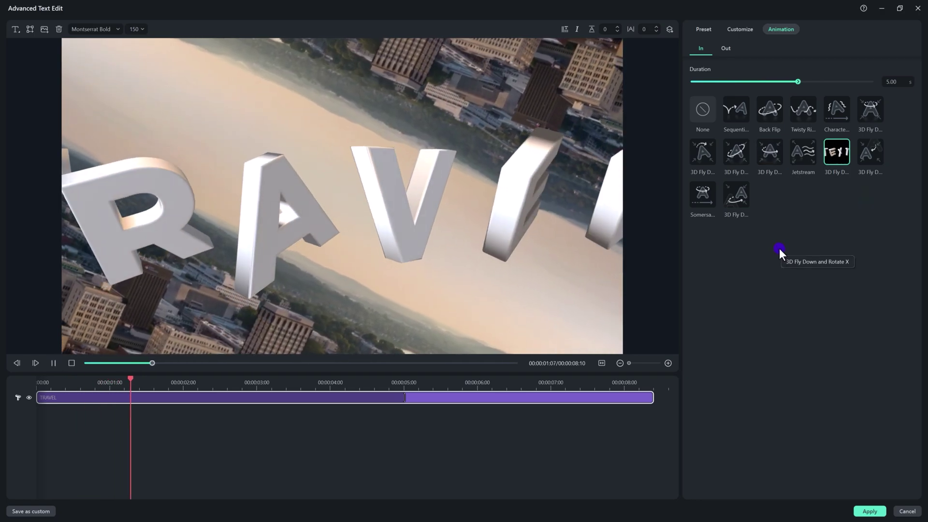
{"action": "left_click", "coordinate": [707, 29]}
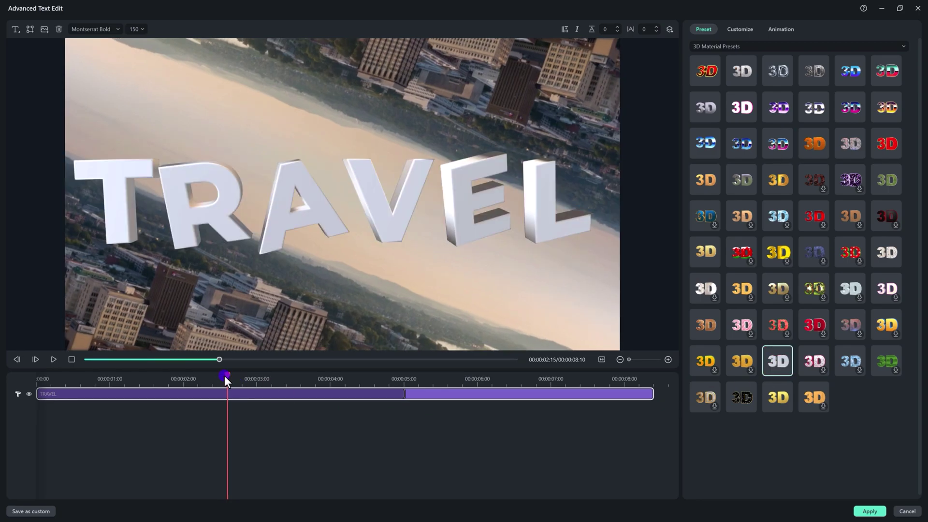
{"action": "left_click_drag", "start_coordinate": [225, 376], "coordinate": [413, 375]}
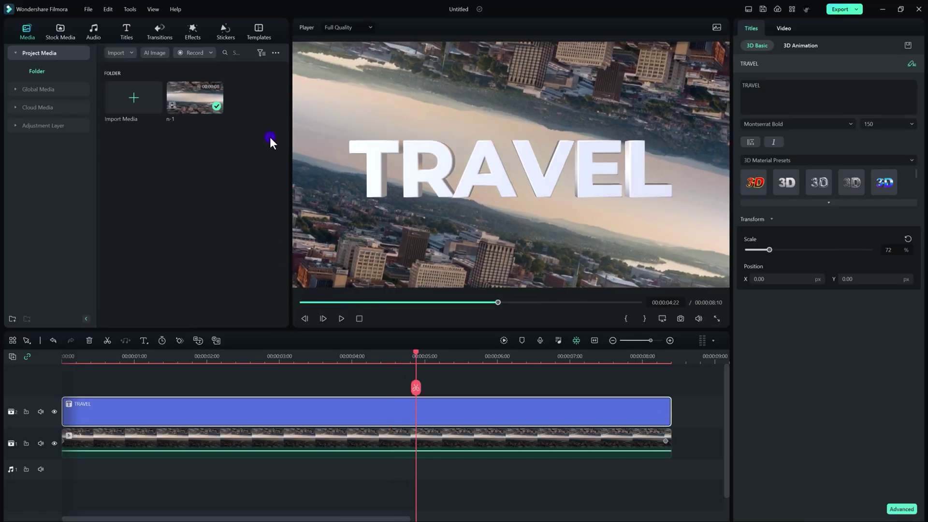
{"action": "left_click", "coordinate": [193, 32]}
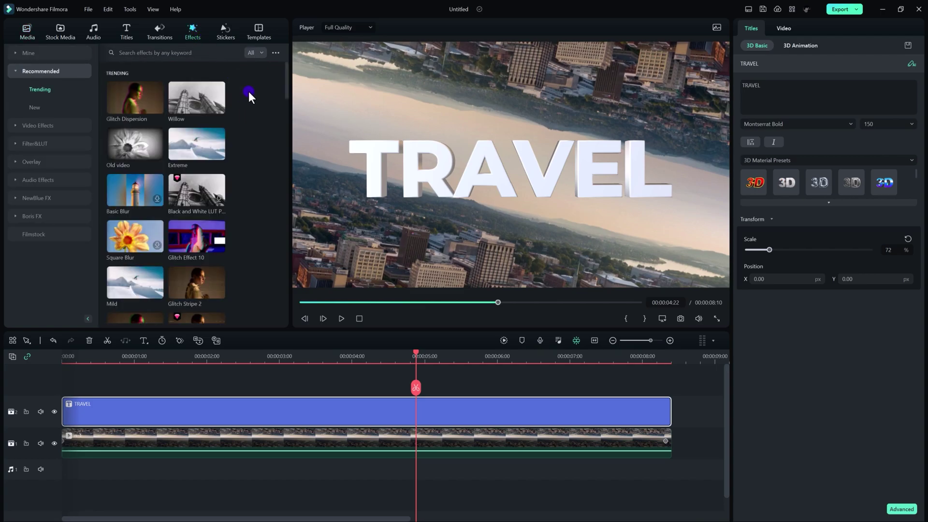
{"action": "scroll", "coordinate": [259, 118], "scroll_direction": "down", "scroll_amount": 3}
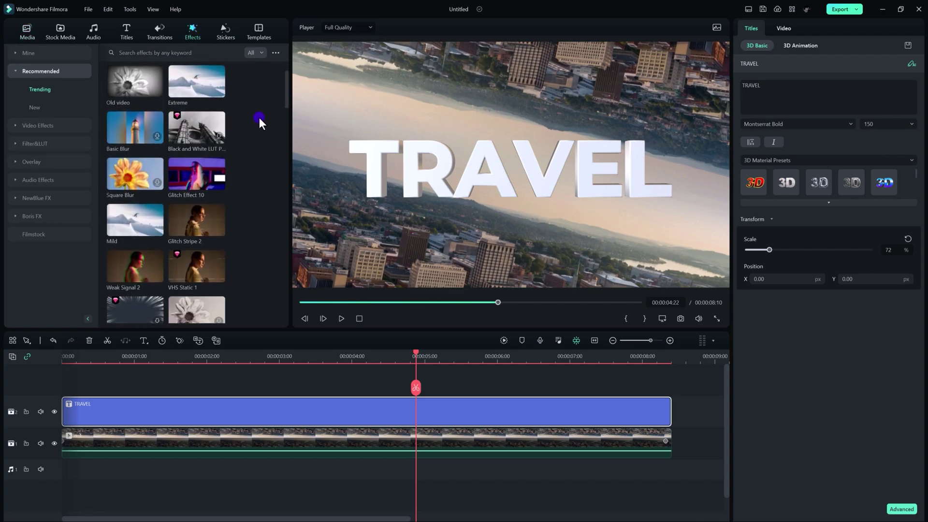